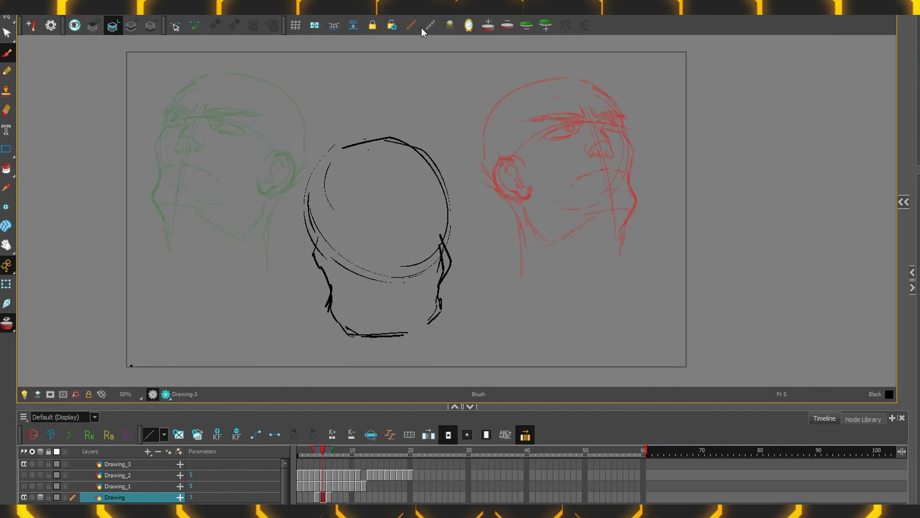
Raise the Onion Skin Opacity in the onion skin and light table transparency settings and apply it
right_click(451, 25)
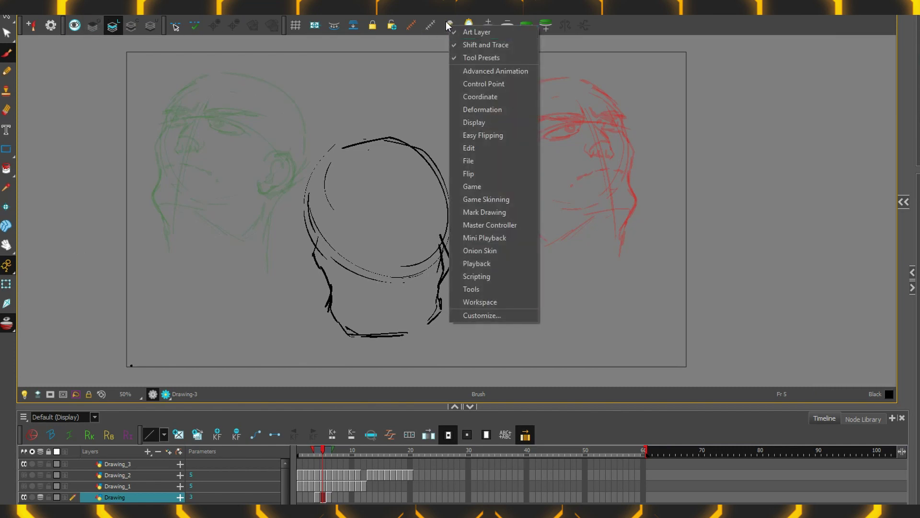
left_click(446, 21)
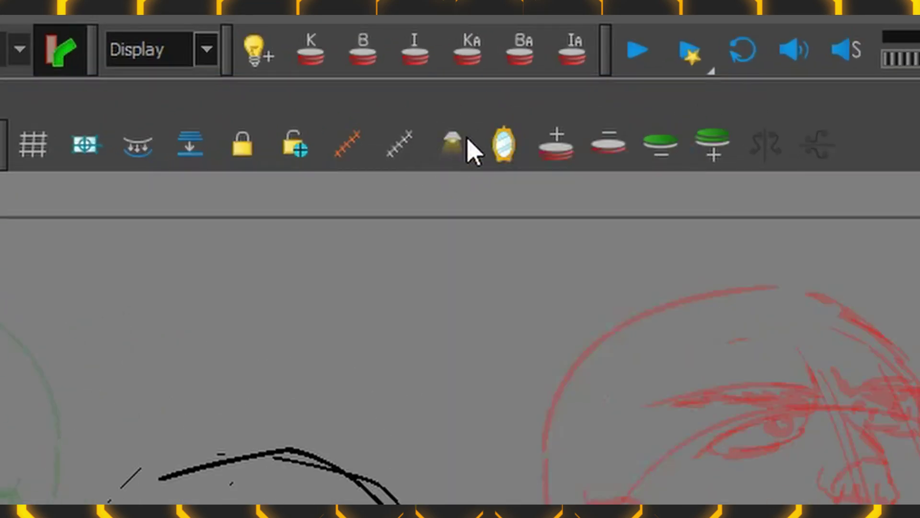
left_click(452, 144)
left_click_drag(530, 197, 527, 96)
left_click_drag(566, 120, 450, 317)
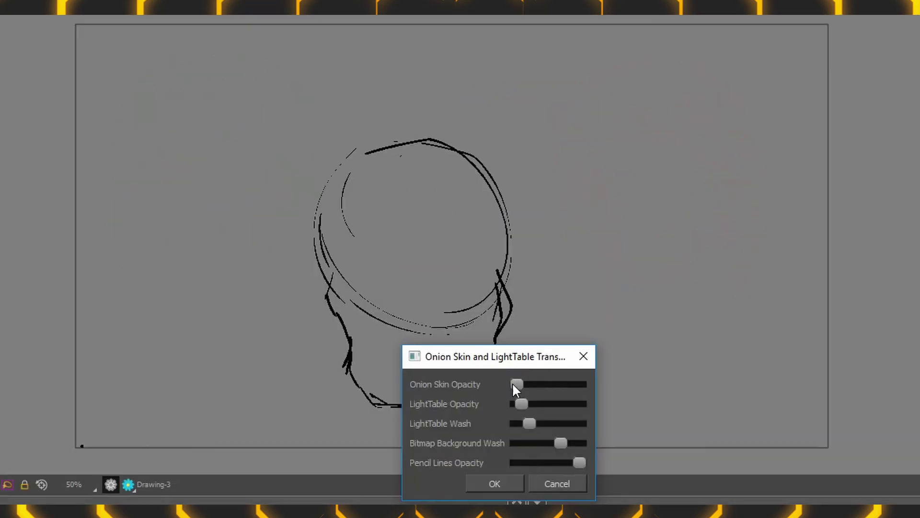
left_click_drag(513, 384, 538, 391)
left_click(494, 483)
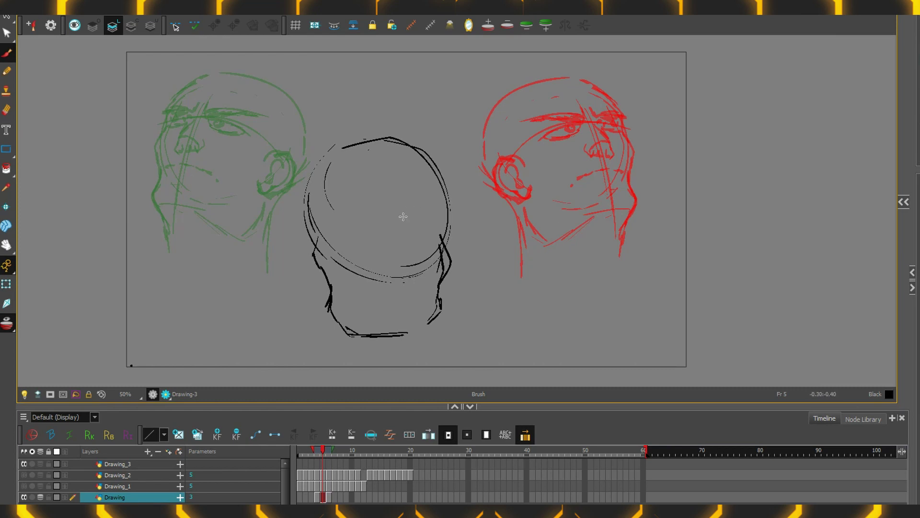
Sketch a few strokes across the middle of the black head on frame 5 of the Drawing layer
left_click_drag(427, 224, 386, 232)
left_click_drag(324, 225, 385, 232)
left_click_drag(379, 219, 375, 234)
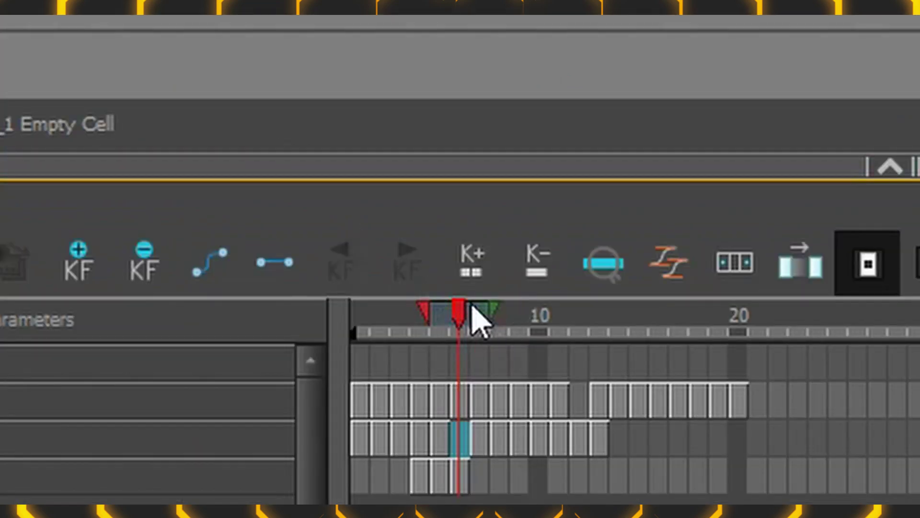
Widen the onion skin range forward to about frame 16 and back to the first frame, and flip between neighbouring drawings
left_click_drag(472, 306, 669, 312)
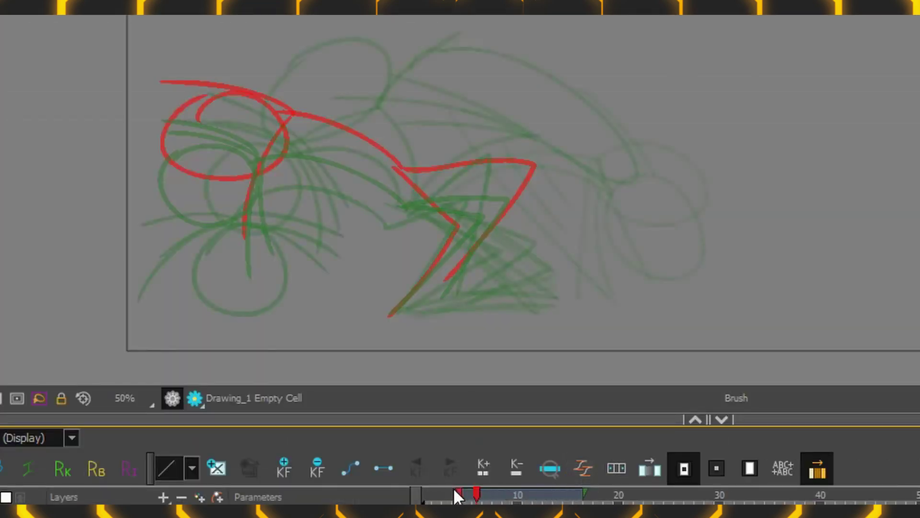
left_click_drag(459, 494, 426, 494)
key("comma")
key("comma")
key("period")
key("period")
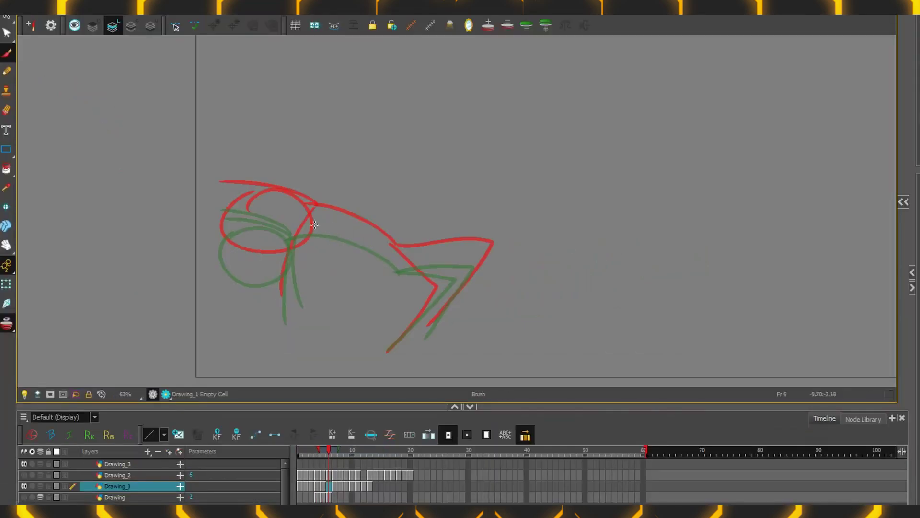
Draw the in-between pose on frame 6 of Drawing_1, placing back, legs, head and arms midway between the red and green onion skins
mouse_move(300, 217)
left_mouse_down()
mouse_move(402, 255)
mouse_move(400, 265)
mouse_move(482, 251)
left_mouse_up()
left_click_drag(428, 329, 482, 255)
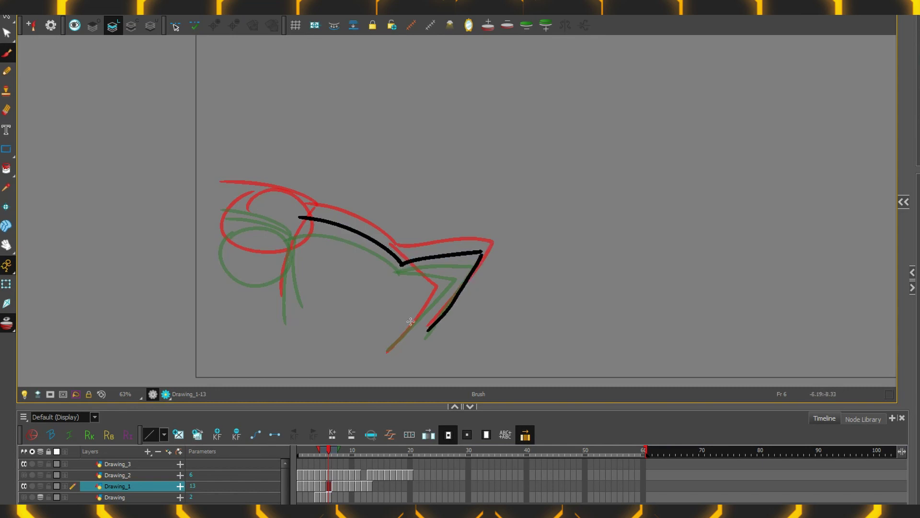
mouse_move(395, 344)
left_mouse_down()
mouse_move(445, 283)
mouse_move(396, 260)
left_mouse_up()
mouse_move(230, 250)
left_mouse_down()
mouse_move(244, 268)
mouse_move(214, 223)
mouse_move(247, 256)
left_mouse_up()
key("ctrl+z")
left_click_drag(215, 191, 306, 216)
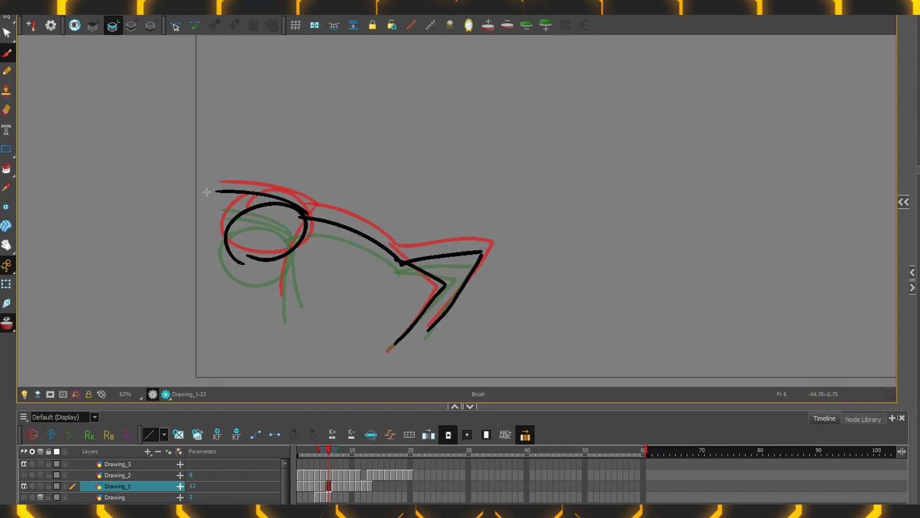
left_click_drag(289, 247, 281, 317)
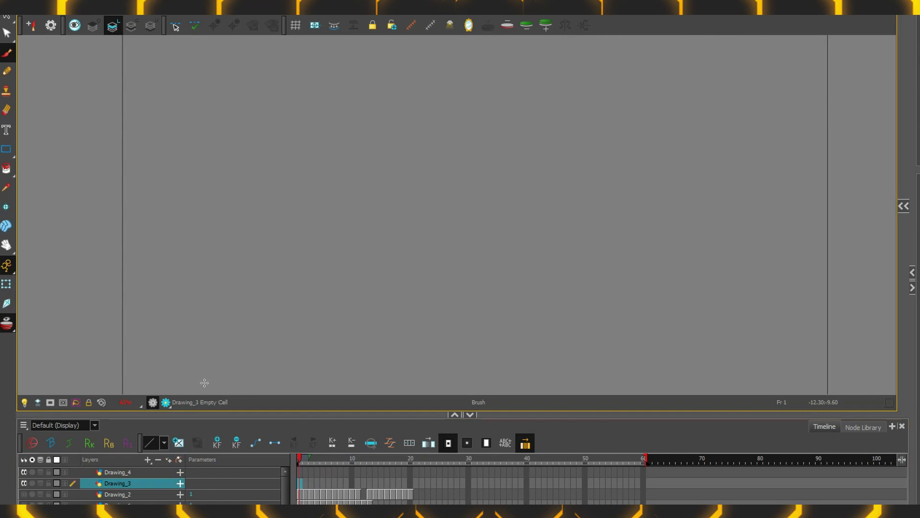
Draw a wide U-shaped arc on frame 1 of Drawing_3 and hold it through frame 18
left_click_drag(683, 224, 285, 243)
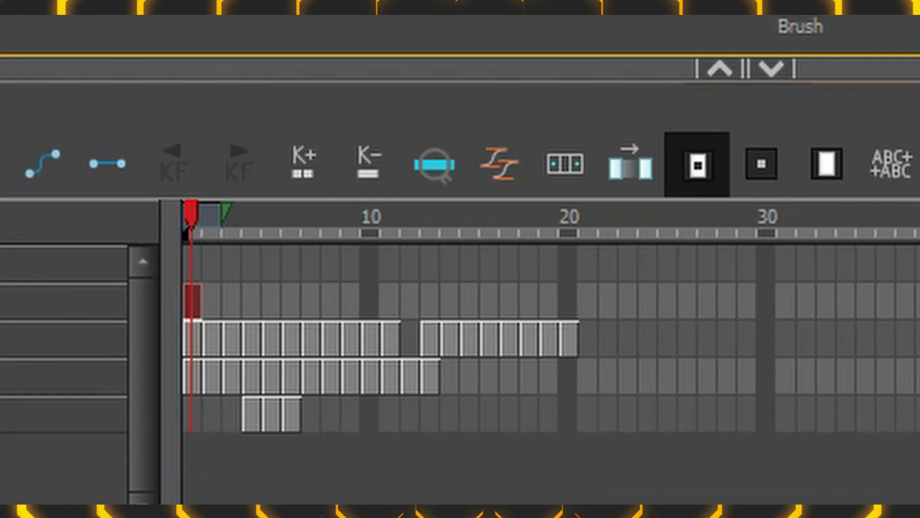
left_click_drag(527, 301, 206, 306)
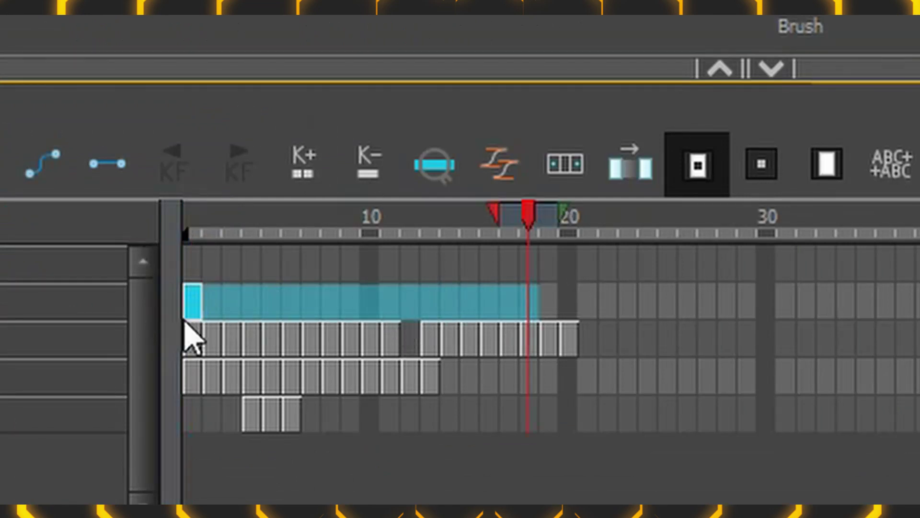
left_click(628, 159)
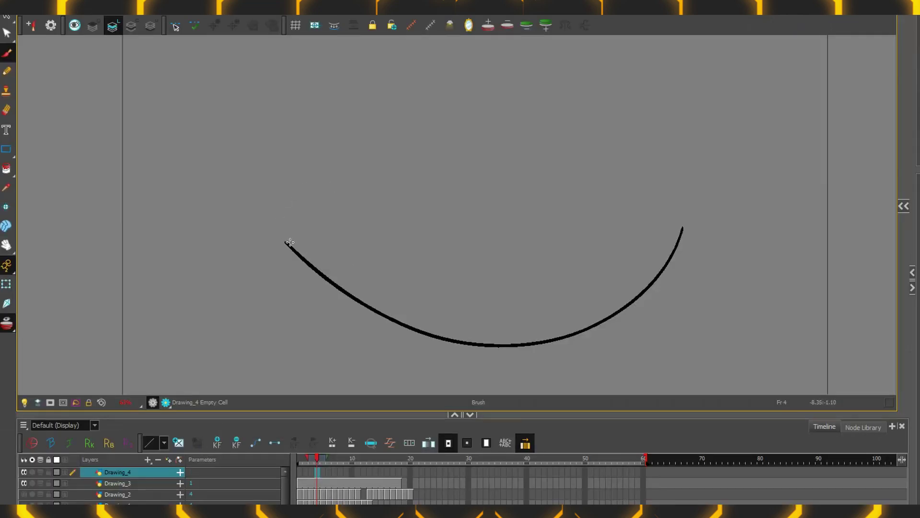
Draw the ball on frames 4, 5 and 6 of Drawing_4 at the arc's left end, lowest point and right end
mouse_move(290, 242)
left_mouse_down()
mouse_move(329, 257)
mouse_move(284, 230)
left_mouse_up()
key("period")
mouse_move(487, 343)
left_mouse_down()
mouse_move(467, 328)
mouse_move(523, 272)
mouse_move(472, 340)
left_mouse_up()
key("period")
left_click_drag(649, 195, 628, 197)
key("ctrl+z")
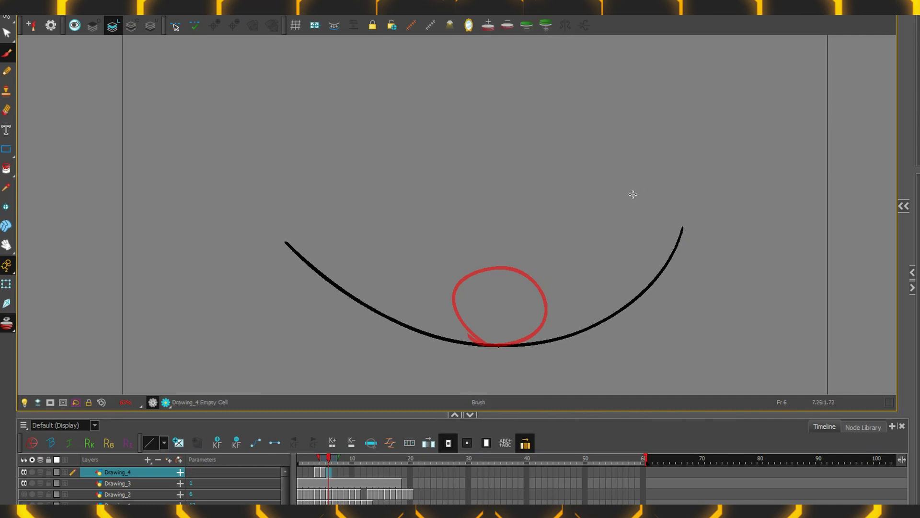
key("comma")
key("comma")
key("period")
key("period")
key("comma")
Select the middle ball on frame 5 and nudge it slightly to the left along the arc's lowest point
left_click(6, 19)
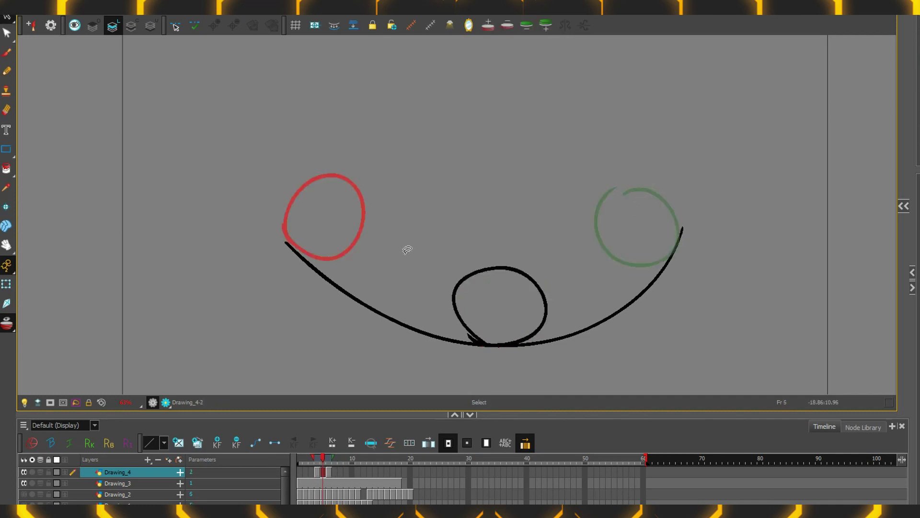
mouse_move(437, 239)
left_mouse_down()
mouse_move(453, 307)
mouse_move(442, 300)
left_mouse_up()
key("Left")
key("Left")
key("Left")
key("Left")
key("Left")
key("Left")
key("Left")
key("Left")
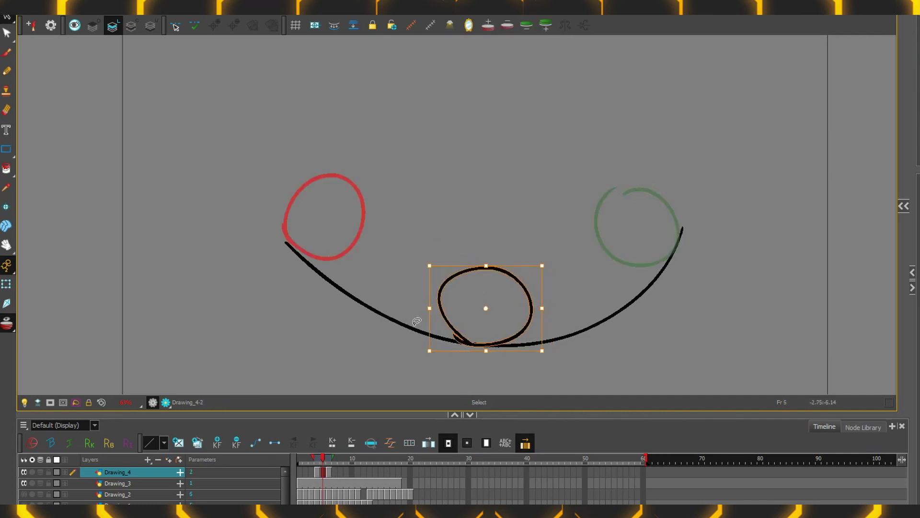
left_click(375, 340)
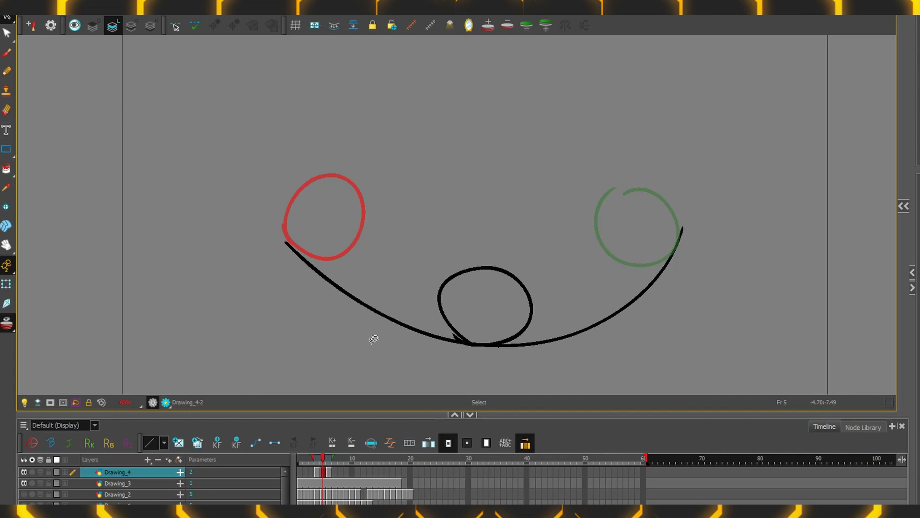
Extend the exposure of each of the three ball drawings on Drawing_4 to two frames
left_click(318, 473)
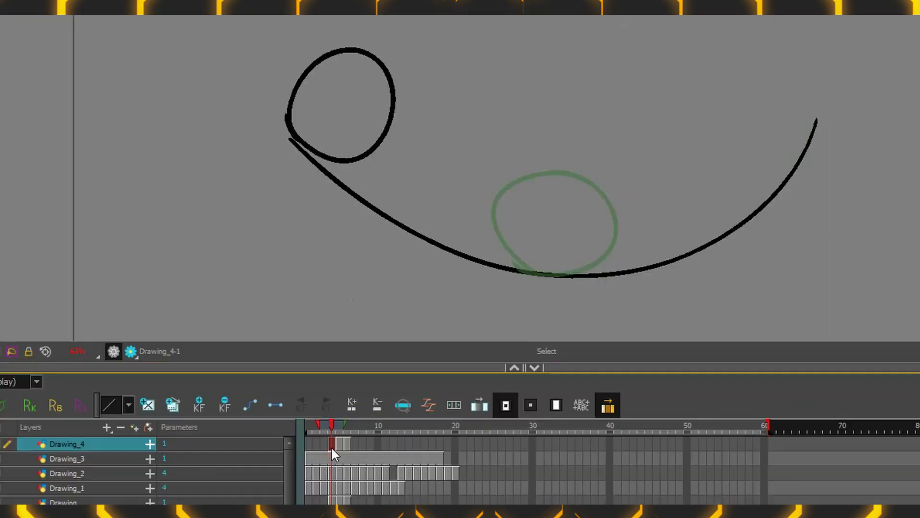
key("plus")
left_click(329, 473)
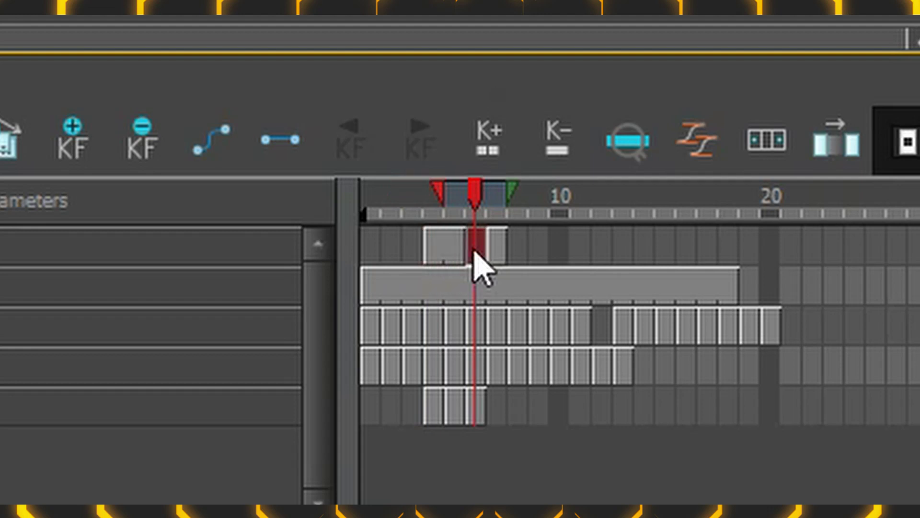
key("plus")
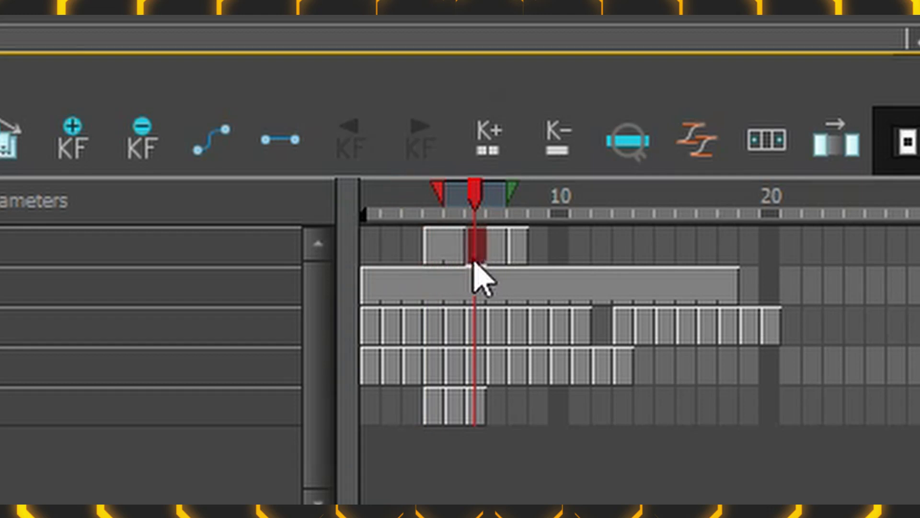
left_click(523, 245)
key("plus")
Clear the second frame of each held ball drawing on Drawing_4, leaving frames 5, 7 and 9 empty
left_click(429, 242)
left_click(457, 247)
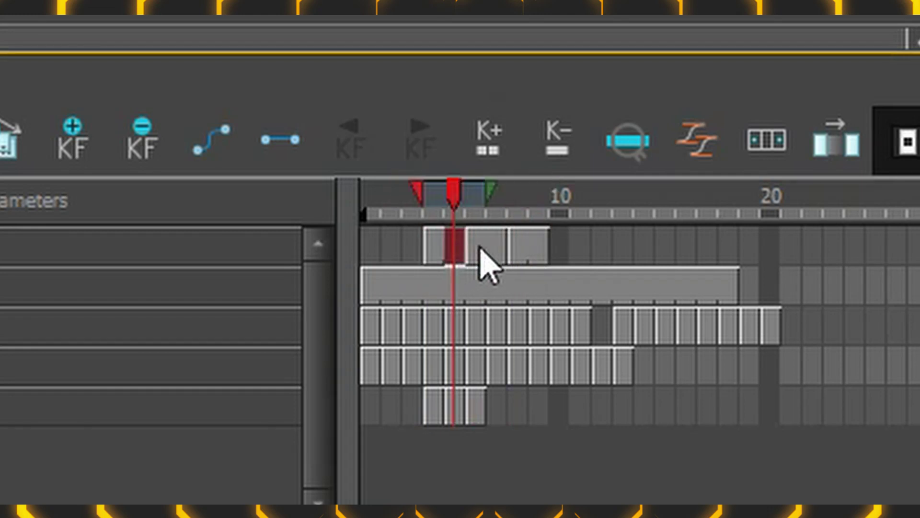
left_click(480, 246)
left_click(494, 247)
left_click(452, 247)
key("Delete")
left_click(493, 247)
left_click(537, 247)
key("Delete")
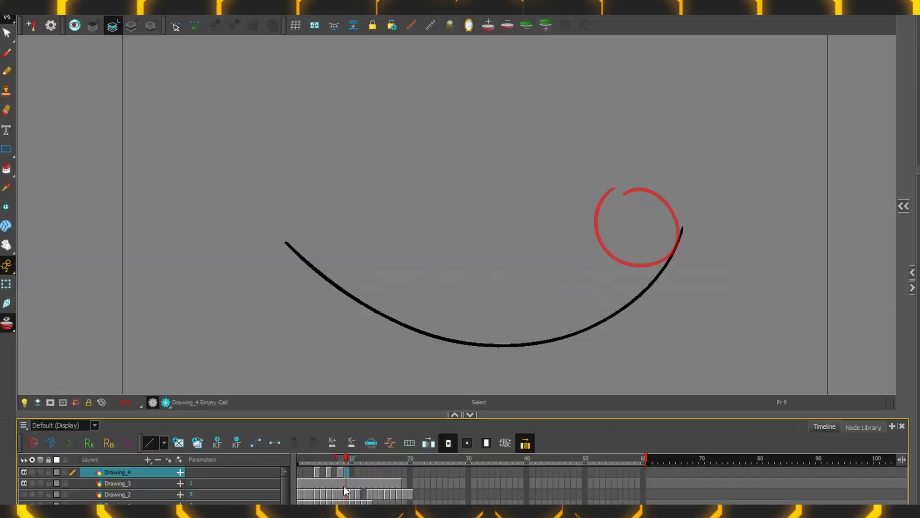
Draw the in-between balls on frames 5 and 7 of Drawing_4, resting on the arc midway between the key balls
left_click(436, 246)
left_click(496, 245)
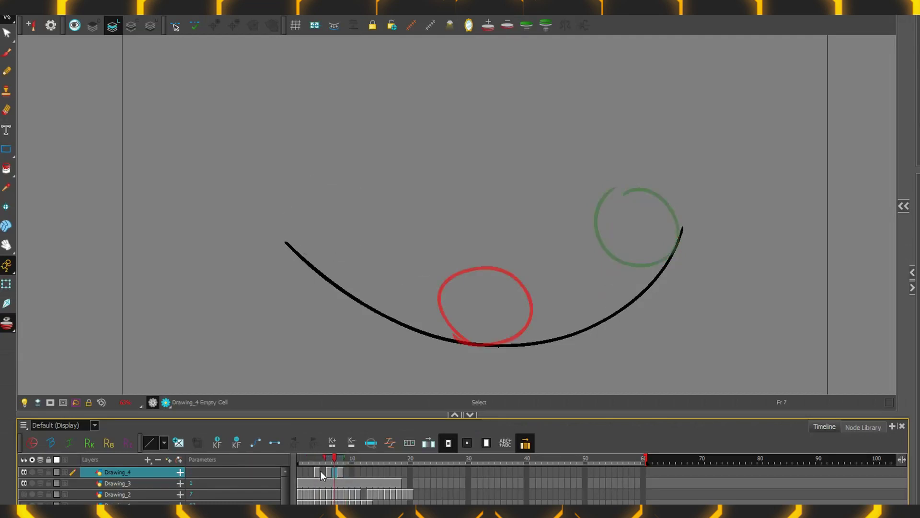
left_click(319, 471)
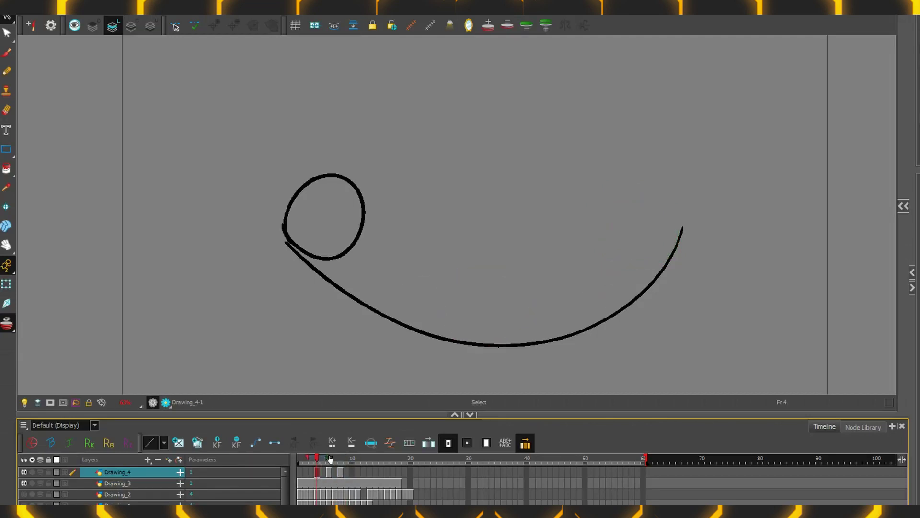
left_click(334, 469)
key("alt+b")
mouse_move(537, 254)
left_mouse_down()
mouse_move(605, 319)
mouse_move(568, 232)
left_mouse_up()
key("comma")
key("comma")
Flip back and forth through the ball drawings on frames 4 to 8 to check the rolling motion
key("period")
key("period")
key("period")
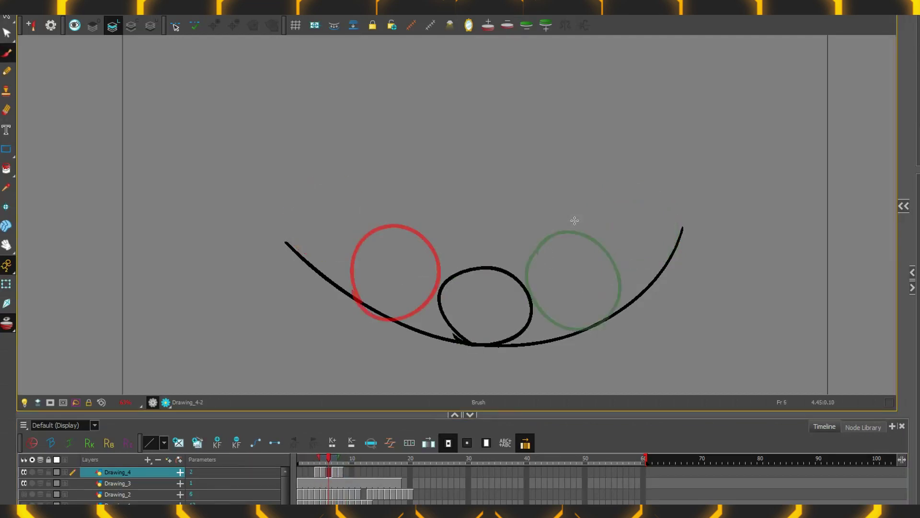
key("comma")
key("comma")
key("comma")
key("comma")
key("comma")
key("period")
key("period")
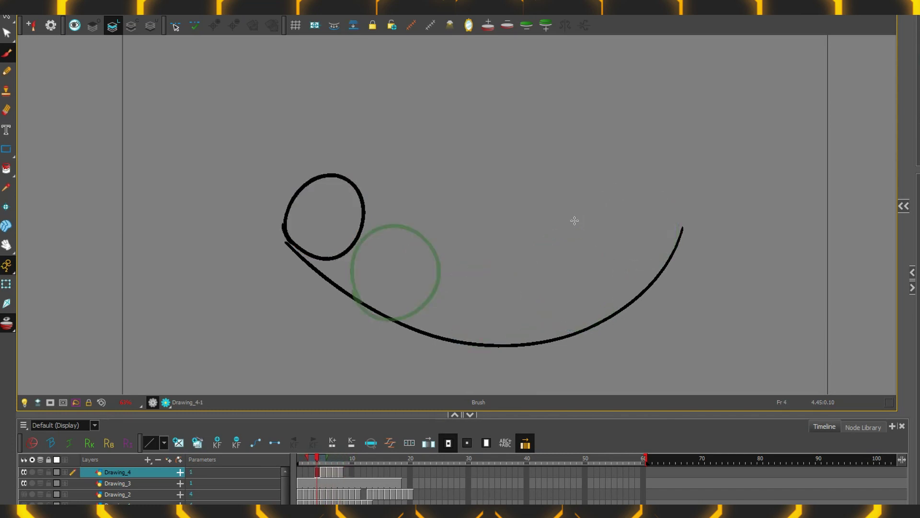
left_click_drag(316, 470, 352, 471)
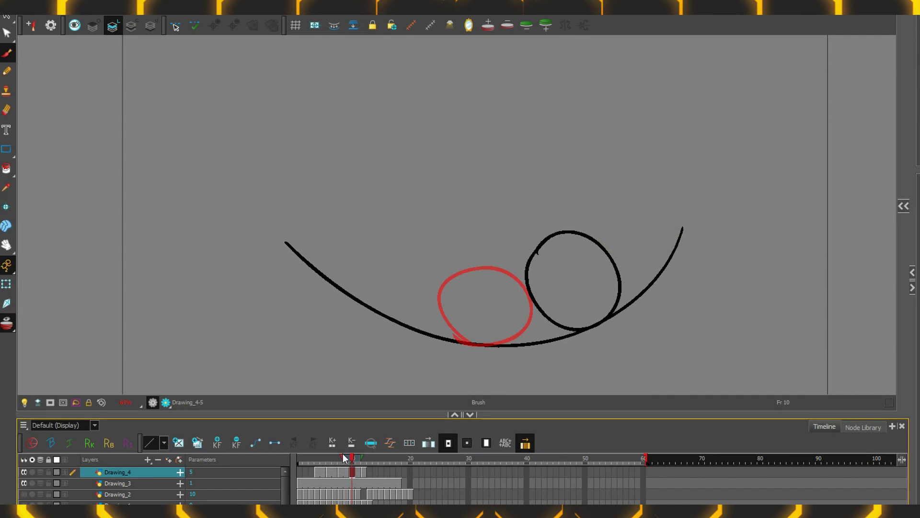
key("ctrl+z")
key("ctrl+z")
key("ctrl+z")
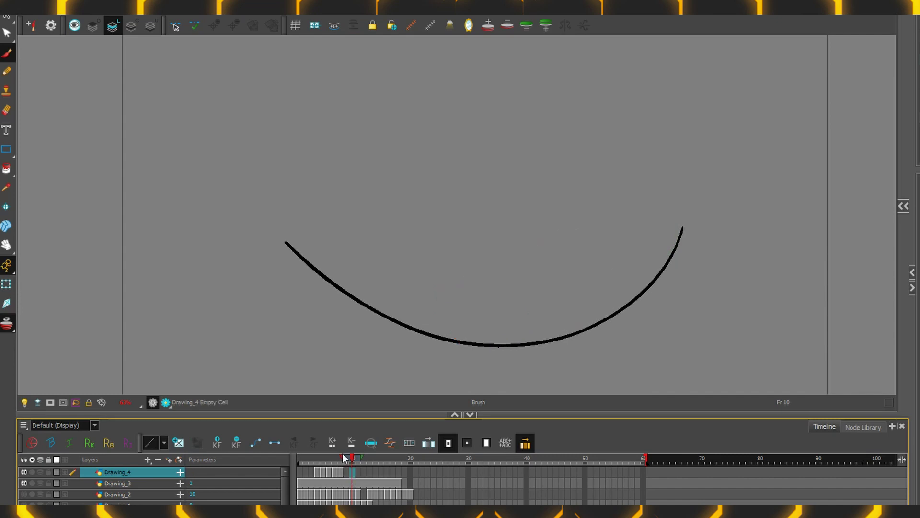
Insert cells at frames 5 and 9 of Drawing_4 and draw in-between balls there, halfway to the first and last balls
left_click(316, 473)
left_click(342, 474)
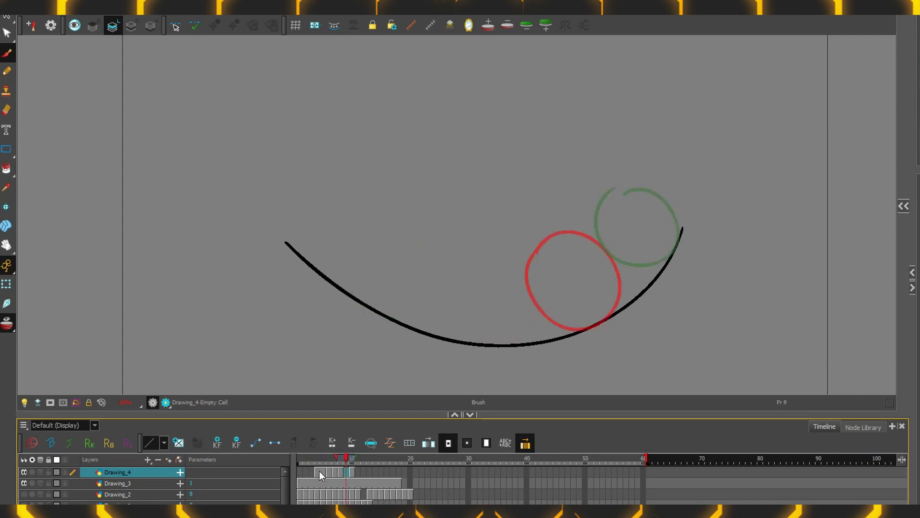
left_click(322, 474)
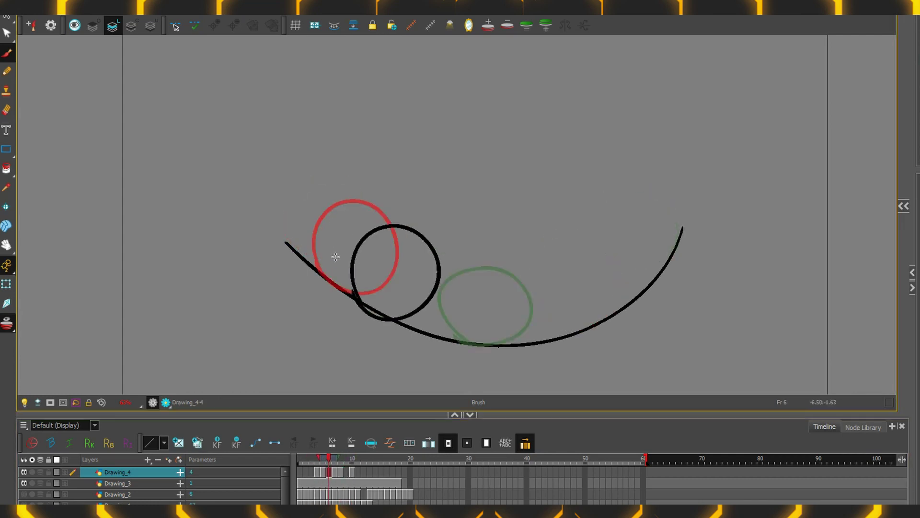
key("period")
key("period")
key("period")
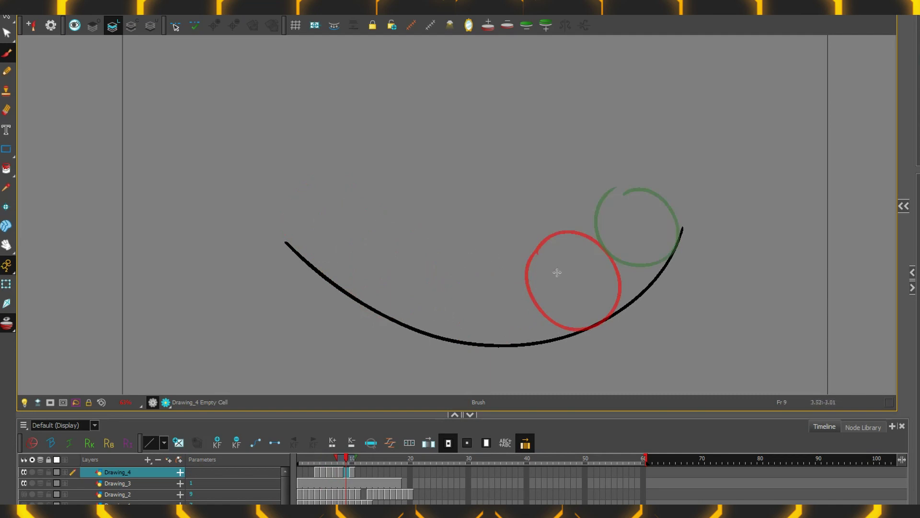
left_click_drag(567, 249, 656, 281)
Flip back and forth through the Drawing_4 ball sequence from frame 4 onward to check spacing and easing
key("comma")
key("comma")
key("comma")
key("comma")
key("comma")
key("comma")
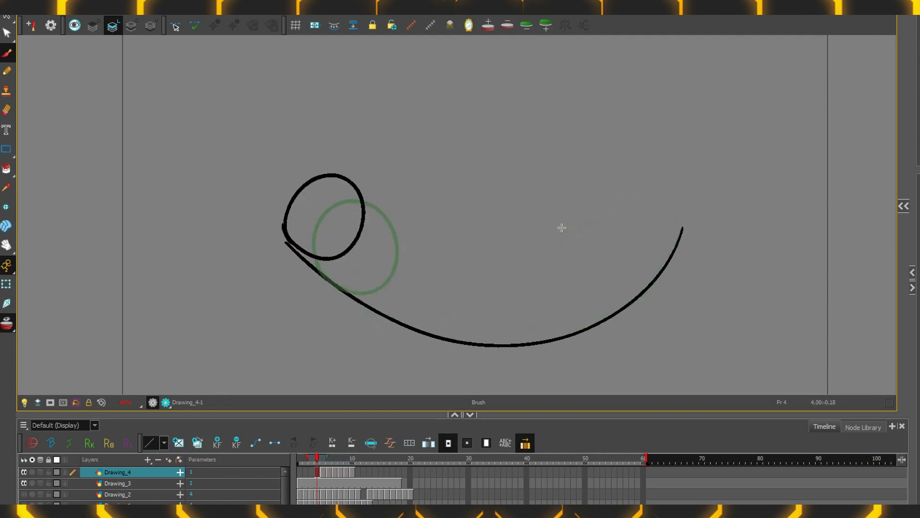
key("period")
key("period")
key("period")
key("period")
key("period")
key("period")
key("period")
key("period")
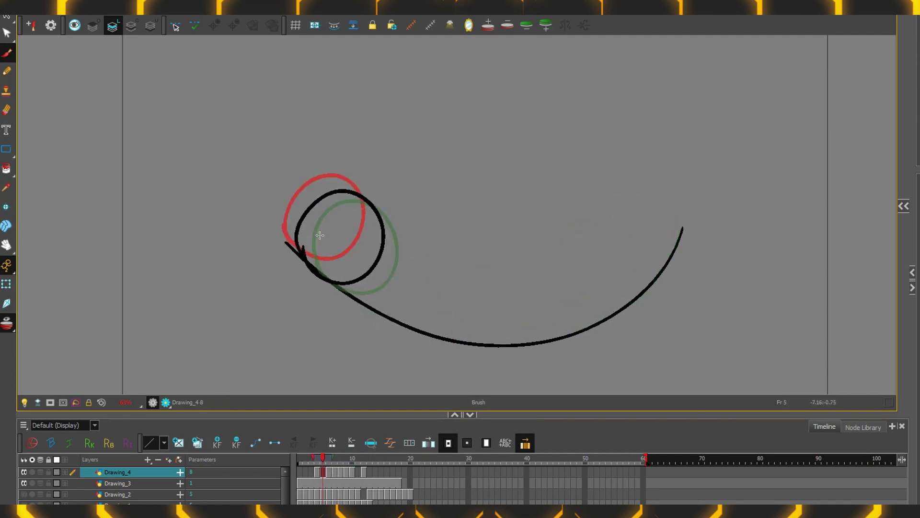
key("comma")
key("comma")
key("comma")
key("comma")
key("comma")
key("comma")
Open empty cells at frames 5 and 13 of Drawing_4, after the first ball and before the last one
left_click(319, 470)
key("plus")
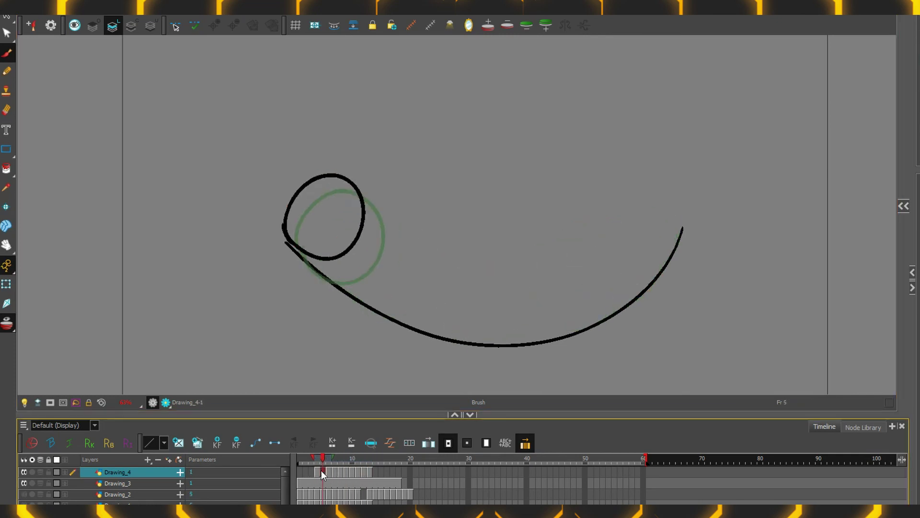
key("period")
key("Delete")
left_click(363, 474)
key("plus")
key("period")
key("Delete")
Draw in-between balls in the empty cells at frames 5 and 13 of Drawing_4, halfway between their onion-skinned neighbours
left_click(320, 472)
left_click_drag(290, 243, 295, 230)
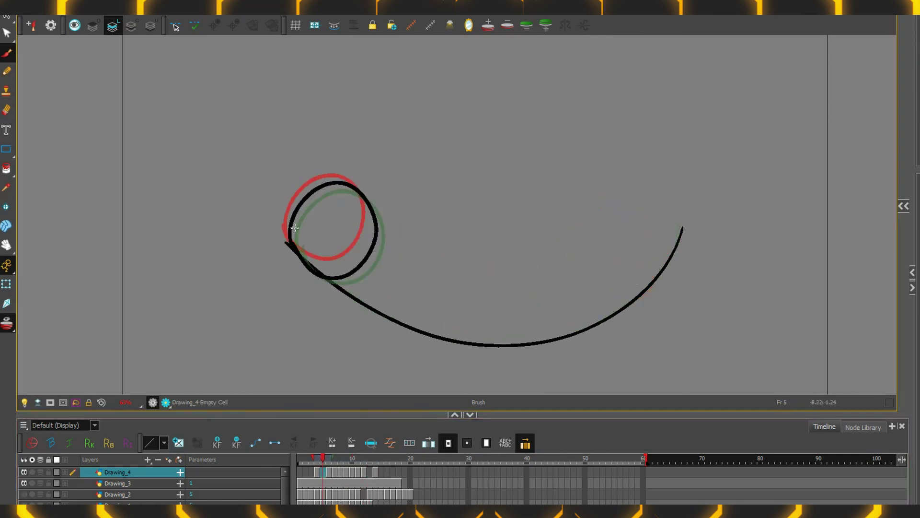
left_click(370, 472)
left_click_drag(668, 256, 671, 252)
Open empty cells at frames 5 and 15 of Drawing_4, after the first ball and before the last one
left_click(317, 475)
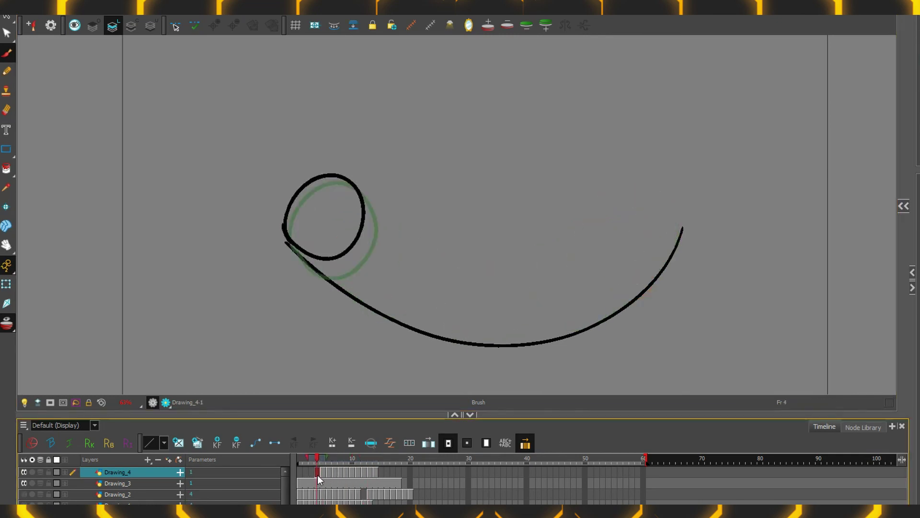
left_click(379, 473)
key("period")
key("Delete")
Draw in-between balls on frames 5 and 15 of Drawing_4, midway between the red and green onion-skin outlines
left_click(323, 472)
key("2")
left_click_drag(323, 242, 376, 191)
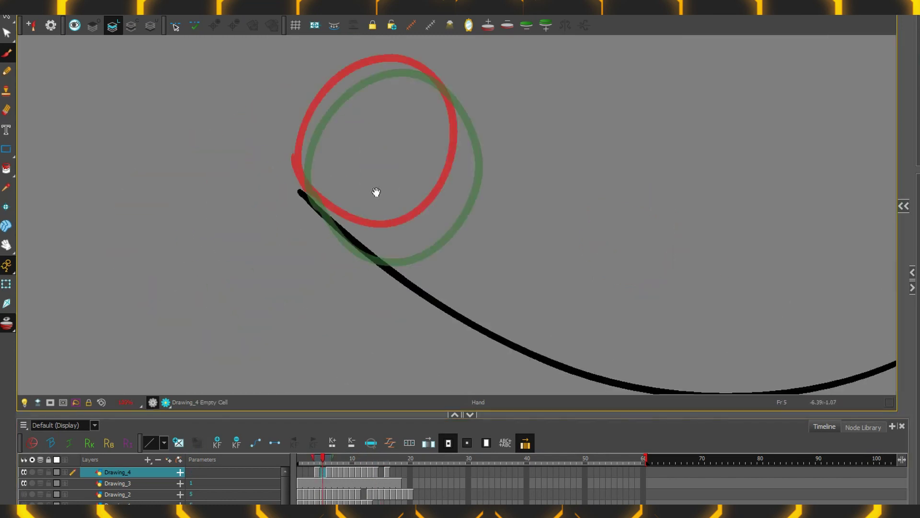
mouse_move(321, 207)
left_mouse_down()
mouse_move(451, 97)
mouse_move(319, 206)
left_mouse_up()
left_click_drag(363, 255, 213, 260)
left_click(382, 472)
left_click_drag(815, 202, 521, 224)
mouse_move(623, 223)
left_mouse_down()
mouse_move(462, 188)
mouse_move(620, 243)
left_mouse_up()
Play the Drawing_4 ball sequence from frame 4 to check the eased motion
key("1")
left_click_drag(216, 273, 442, 254)
left_click(316, 472)
key("Return")
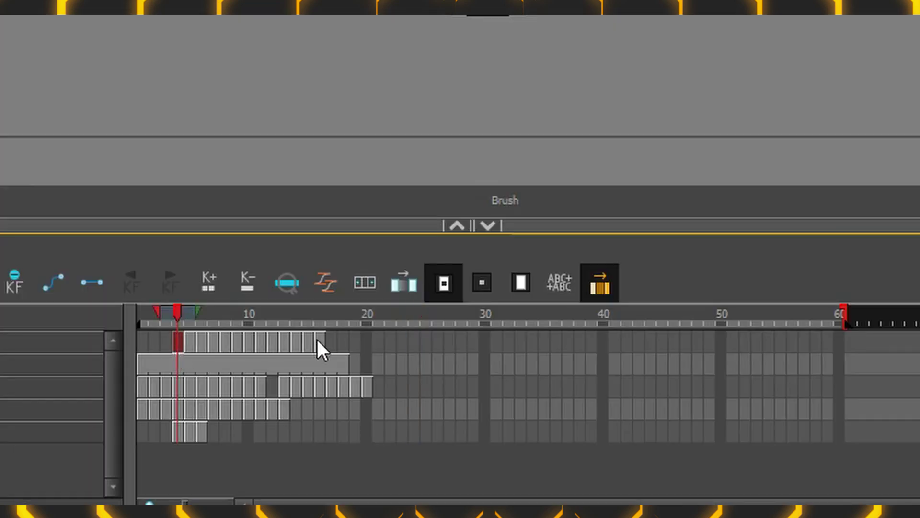
Extend every Drawing_4 ball drawing to two frames, and paste a reversed copy of the whole sequence starting at frame 30
left_click_drag(386, 472, 312, 475)
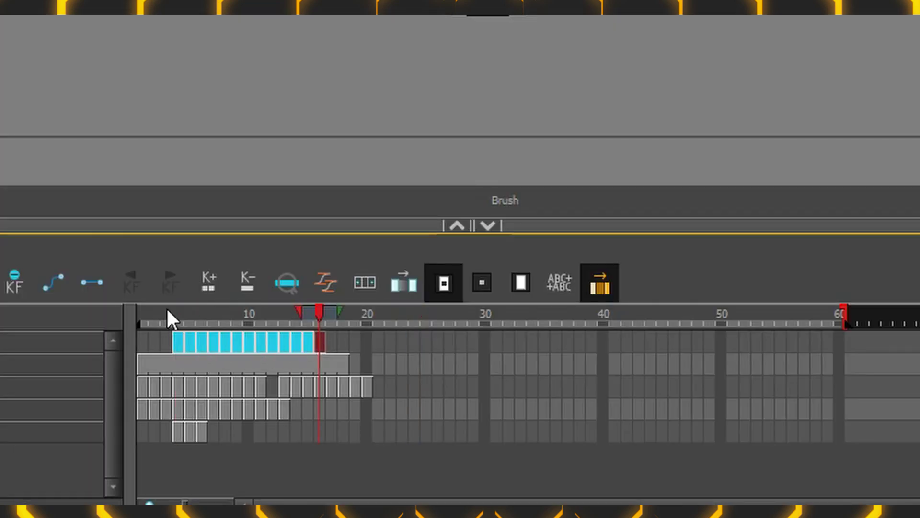
key("plus")
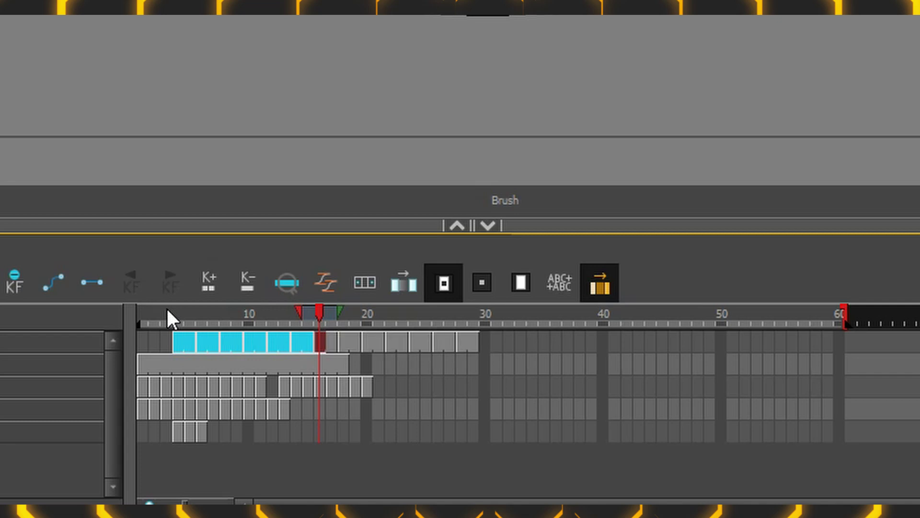
left_click(189, 315)
left_click_drag(177, 341, 478, 341)
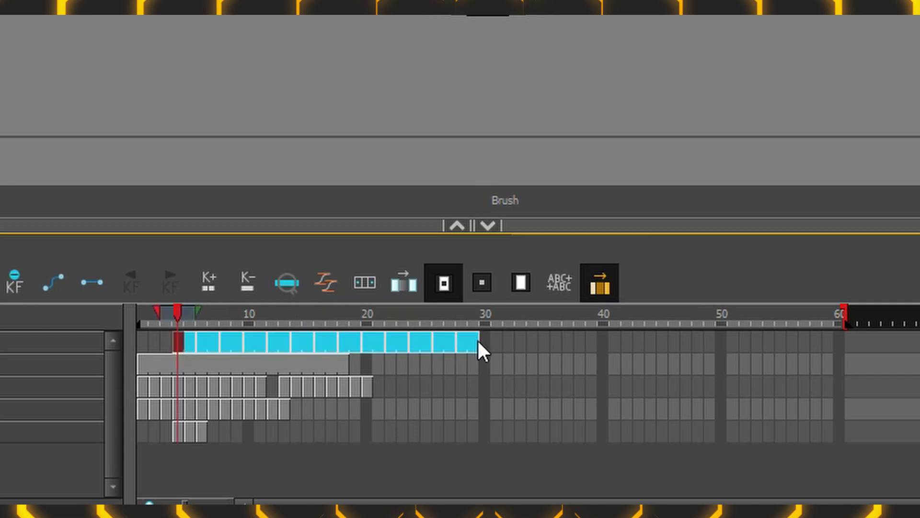
right_click(483, 348)
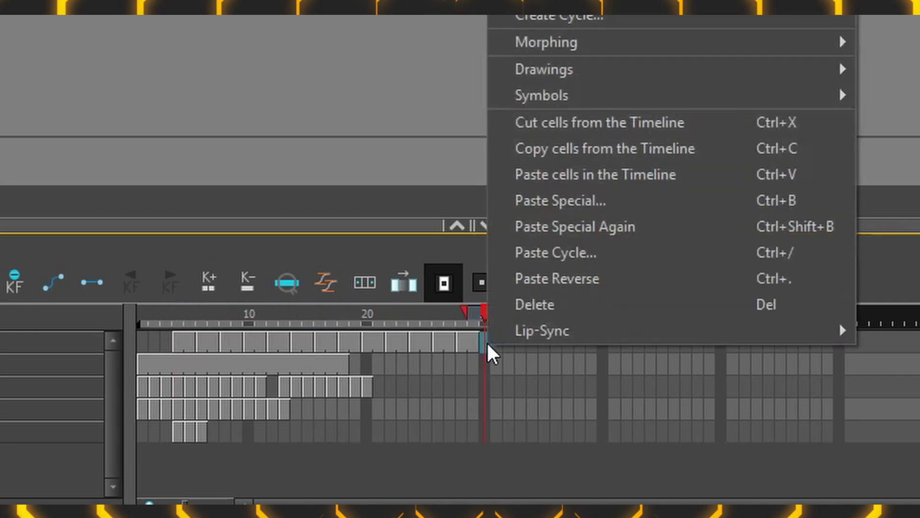
left_click(515, 304)
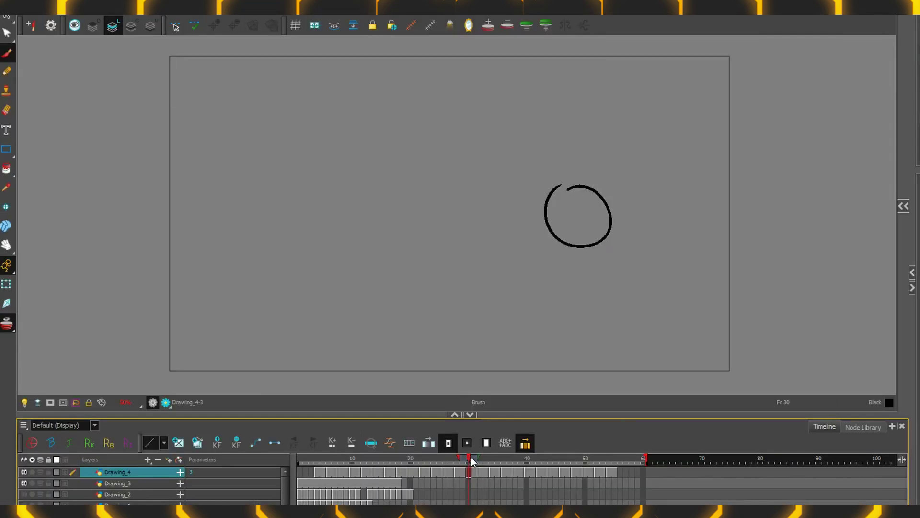
Play the ball animation from frame 1 and step between frames to review the back-and-forth roll
left_click_drag(471, 456, 297, 457)
key("shift+Return")
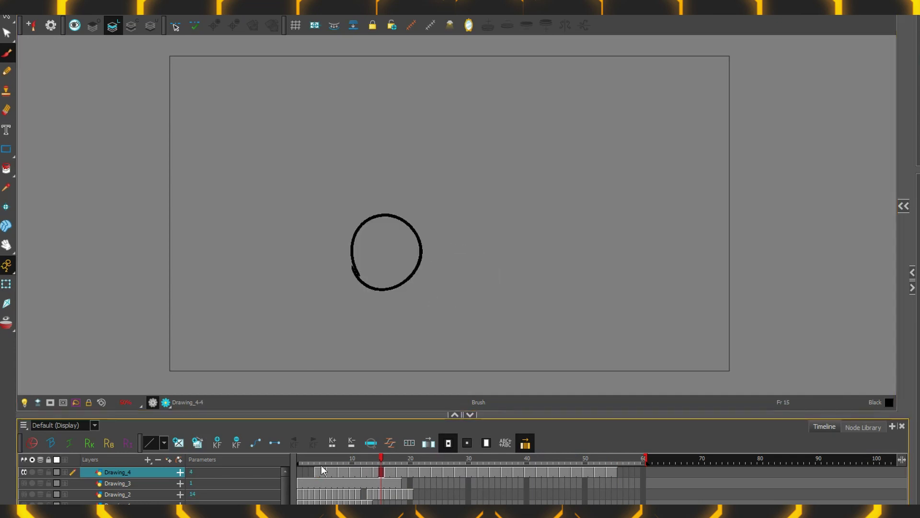
key("period")
key("comma")
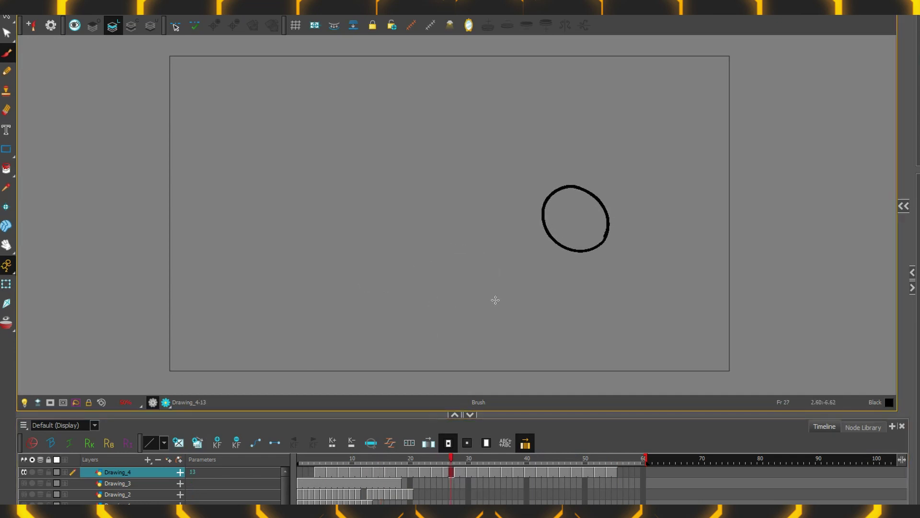
Turn on onion skin and draw a vertical tick at the middle of the Drawing_5 spacing chart
key("alt+o")
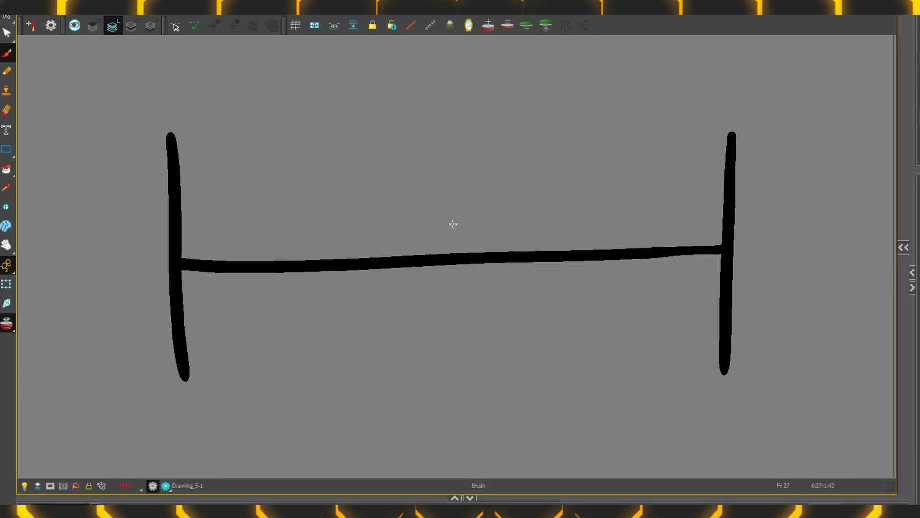
left_click_drag(456, 199, 467, 356)
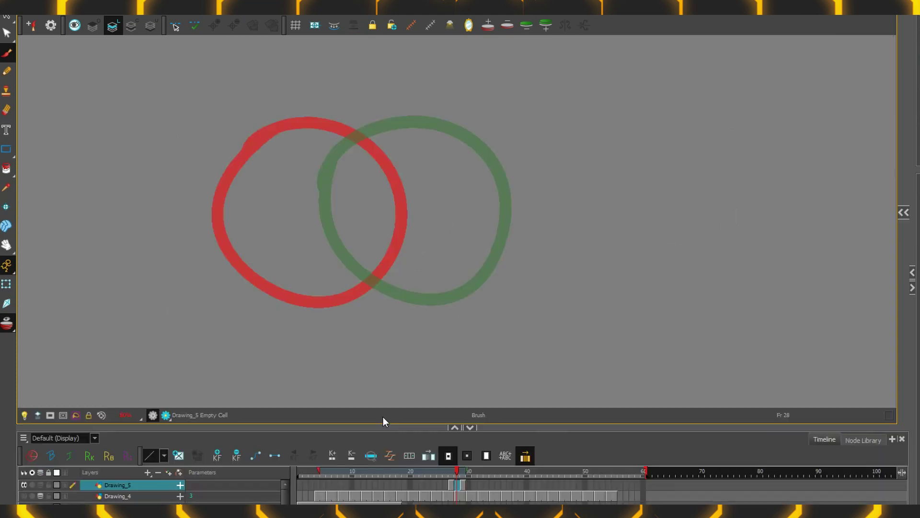
mouse_move(280, 180)
left_mouse_down()
mouse_move(367, 123)
mouse_move(375, 303)
mouse_move(311, 135)
mouse_move(329, 123)
left_mouse_up()
key("ctrl+z")
mouse_move(240, 173)
left_mouse_down()
mouse_move(361, 118)
mouse_move(436, 242)
mouse_move(259, 125)
left_mouse_up()
key("ctrl+z")
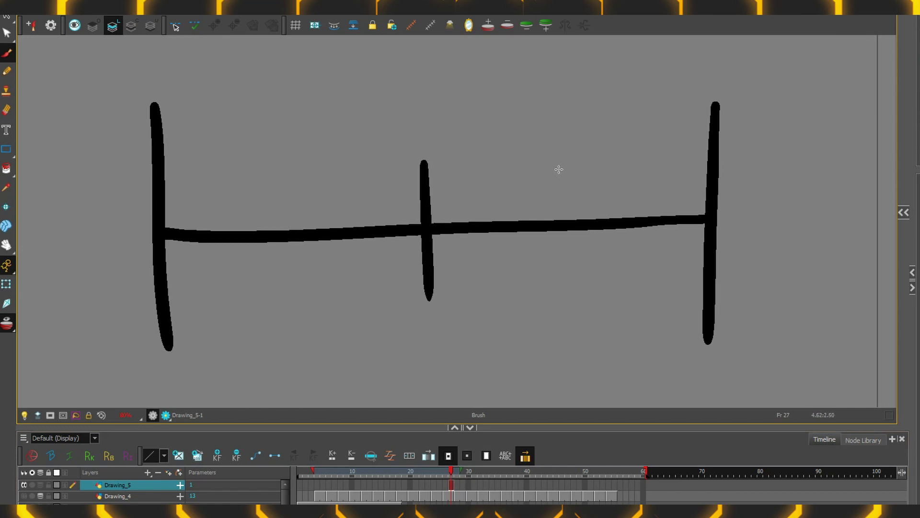
Add vertical ticks beyond the spacing chart's middle mark, each halving the remaining distance to the right end line
left_click_drag(559, 169, 558, 277)
left_click_drag(631, 169, 630, 282)
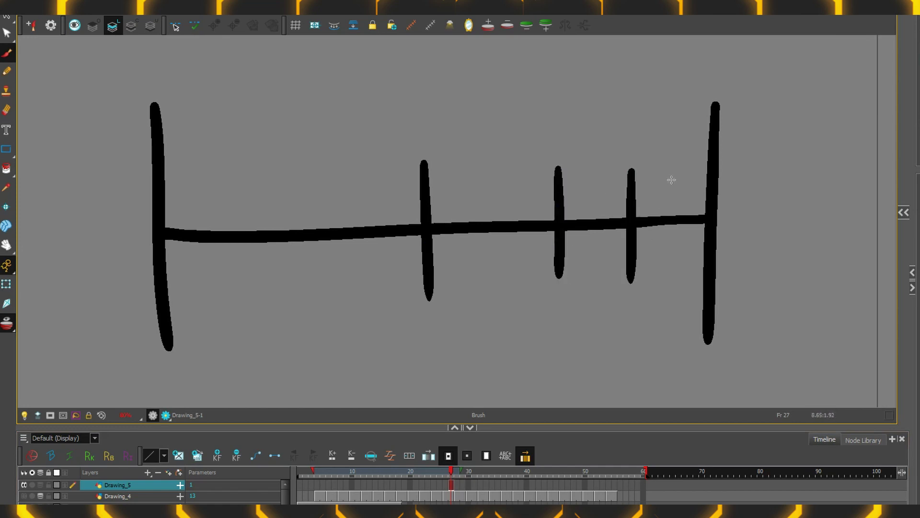
mouse_move(673, 170)
left_mouse_down()
mouse_move(672, 245)
mouse_move(692, 201)
mouse_move(690, 289)
left_mouse_up()
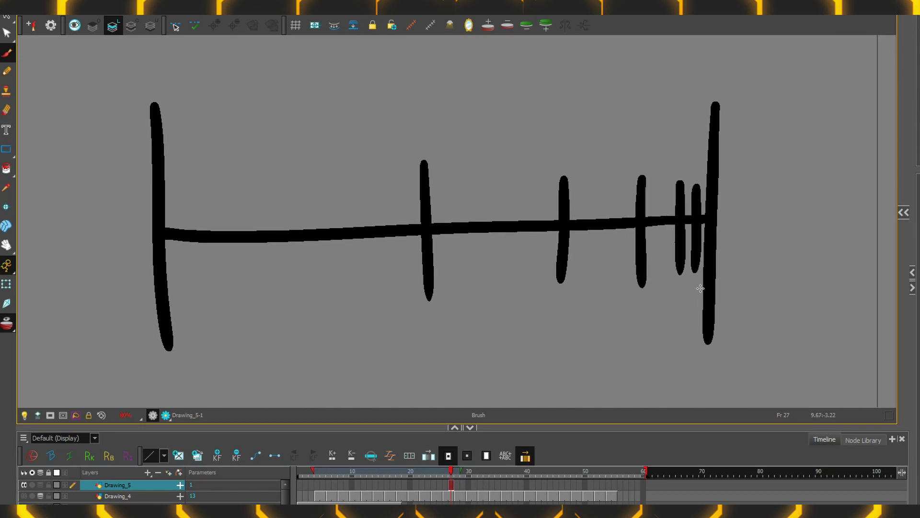
Sketch overlapping balls below the chart's tight ticks and a stretched oval below its wide gap, and undo the sketches and ticks
mouse_move(119, 188)
left_mouse_down()
mouse_move(331, 146)
mouse_move(242, 140)
left_mouse_up()
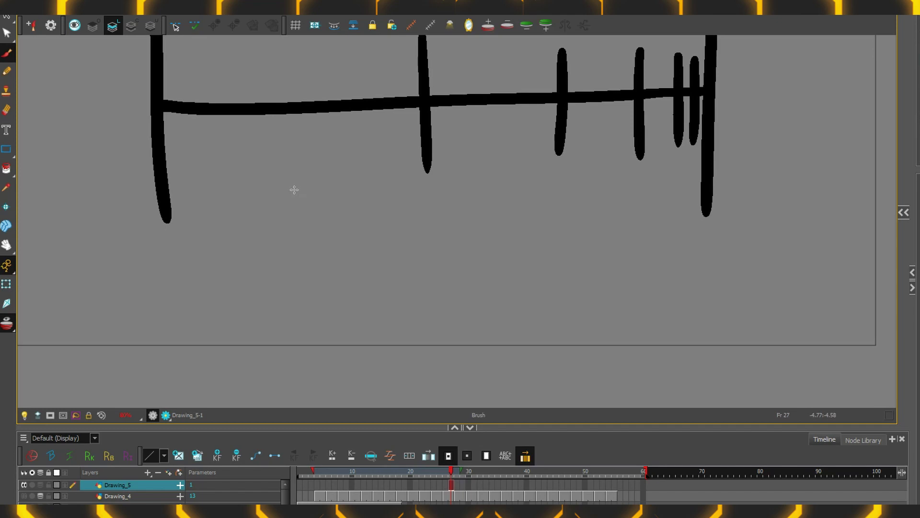
mouse_move(712, 249)
left_mouse_down()
mouse_move(690, 267)
mouse_move(531, 287)
left_mouse_up()
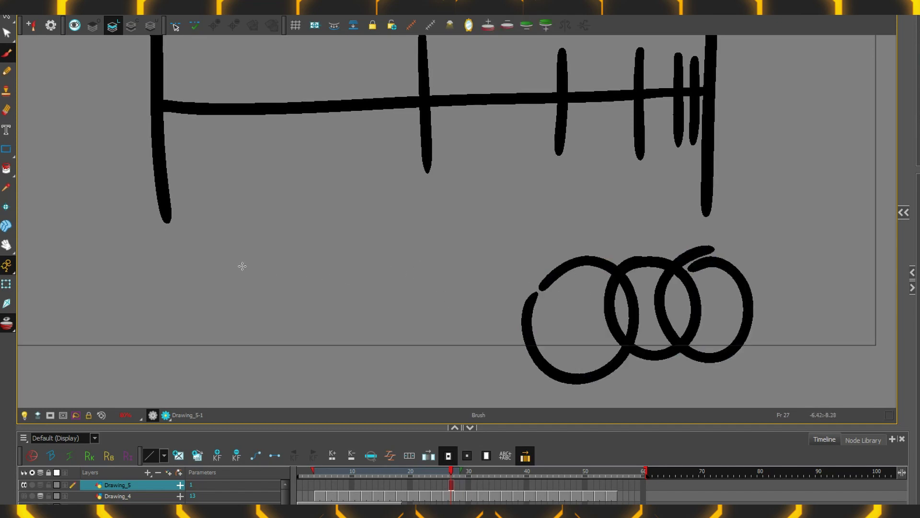
mouse_move(199, 270)
left_mouse_down()
mouse_move(256, 262)
mouse_move(185, 305)
left_mouse_up()
left_click_drag(248, 257, 355, 238)
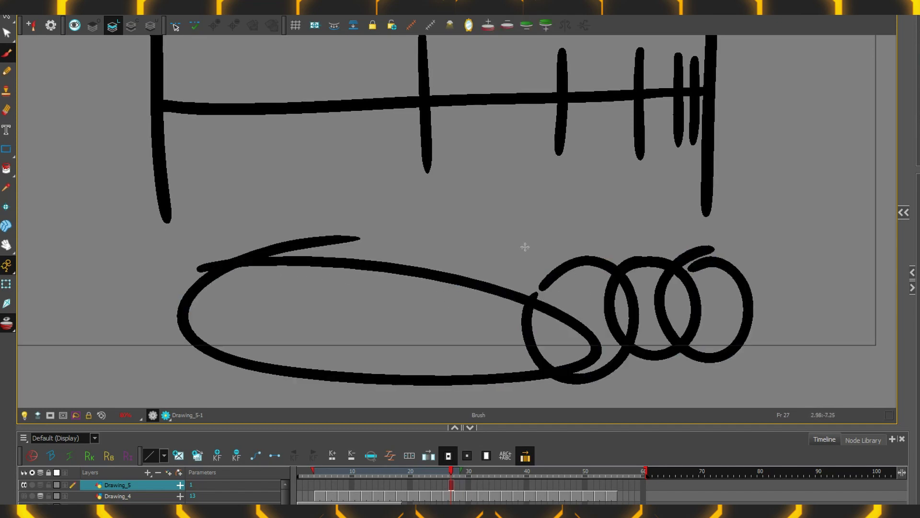
key("ctrl+z")
left_click_drag(177, 301, 177, 337)
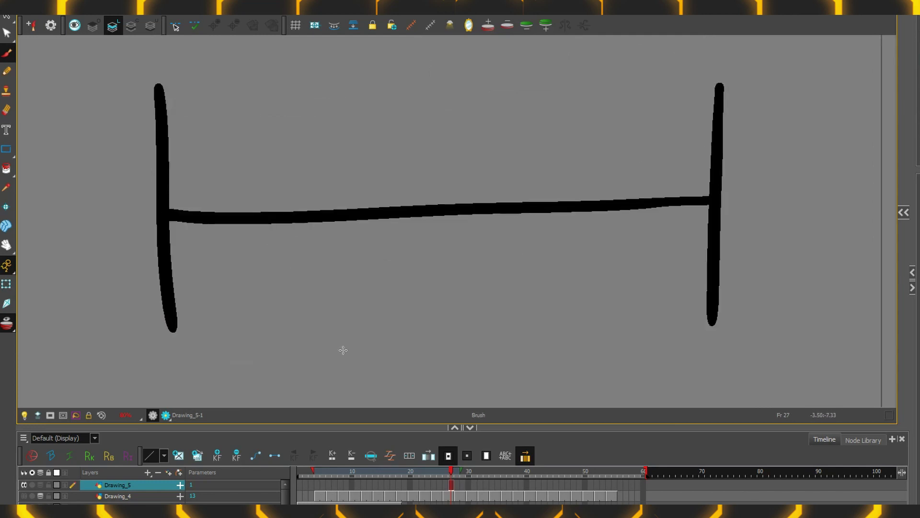
Draw ticks at about one third and two thirds of the spacing chart, plus two more successively halving the distance to the right end
left_click_drag(327, 154, 327, 282)
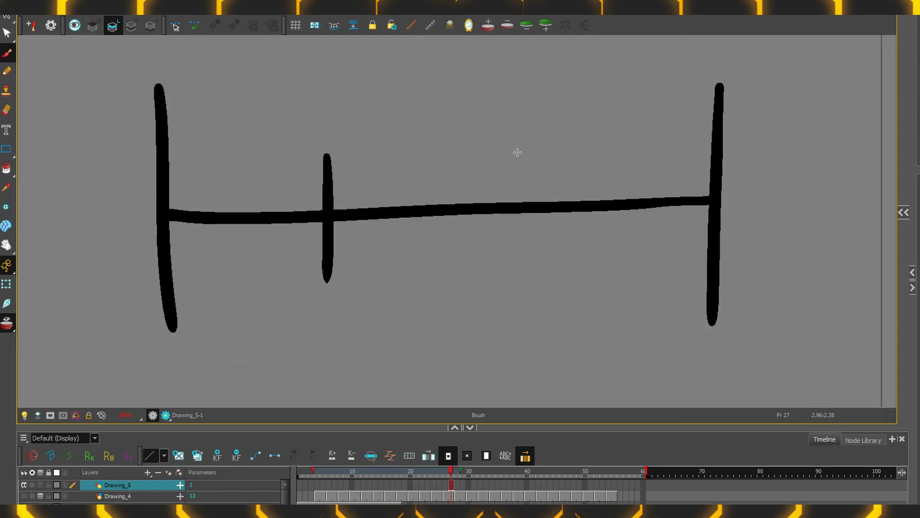
left_click_drag(531, 149, 532, 305)
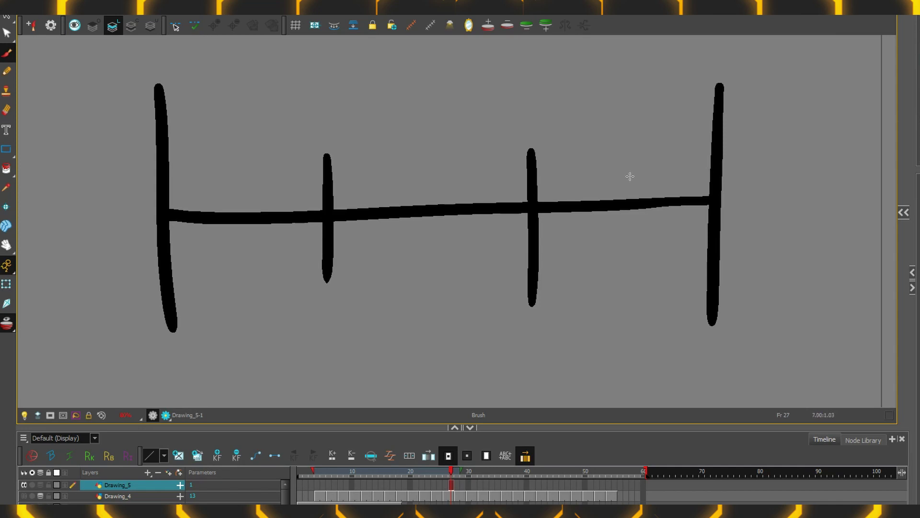
left_click_drag(620, 159, 621, 281)
left_click_drag(668, 161, 668, 259)
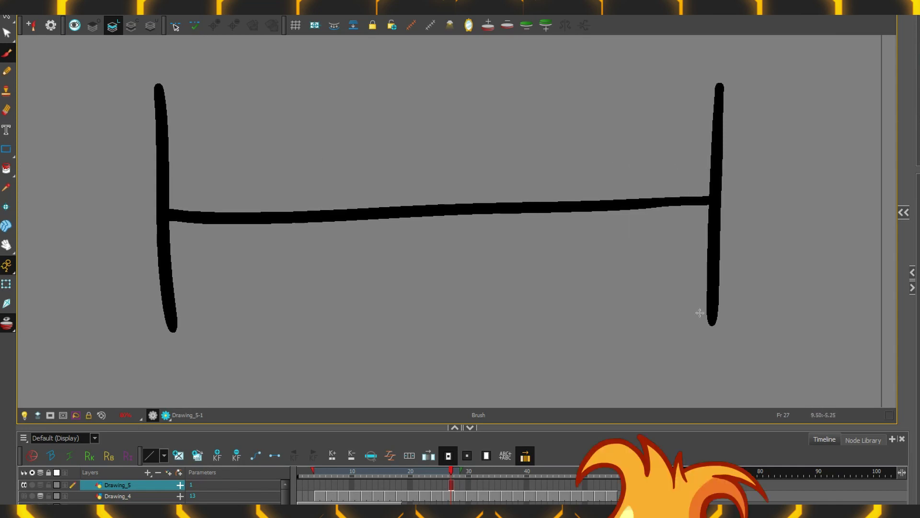